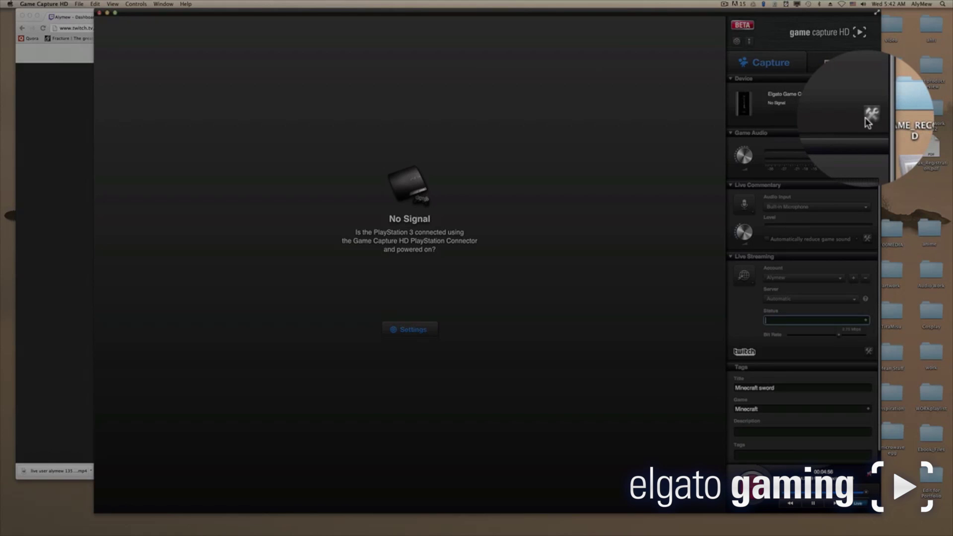
Open the Game Capture HD Settings dialog from the Device section's wrench icon.
{"action": "left_click", "coordinate": [869, 115]}
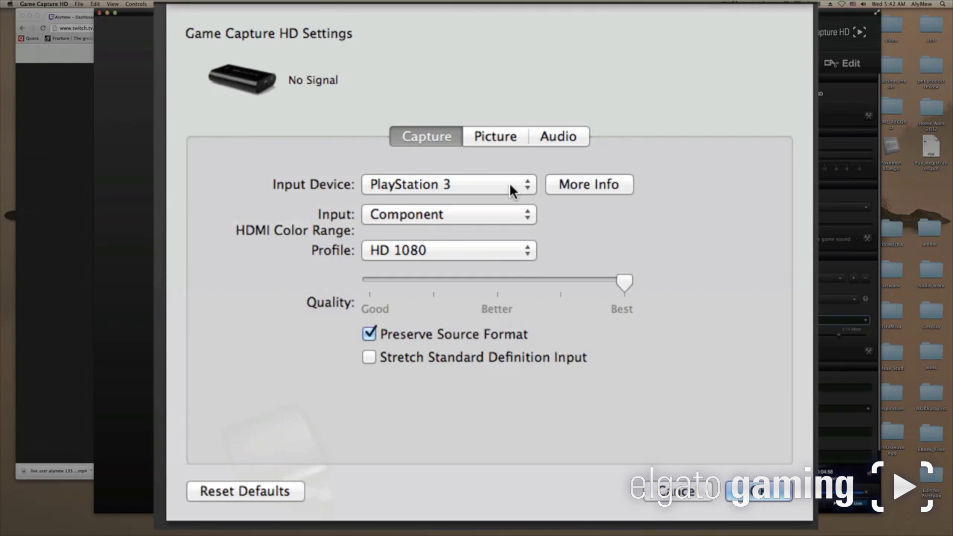
Set Input Device to Xbox 360, Input to HDMI, and Profile to HD 1080.
{"action": "left_click", "coordinate": [495, 85]}
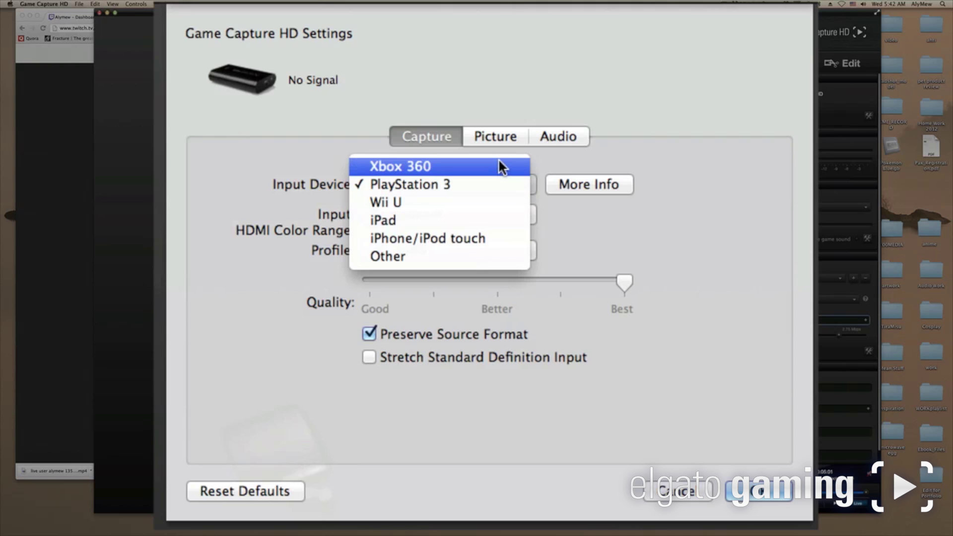
{"action": "left_click", "coordinate": [499, 160]}
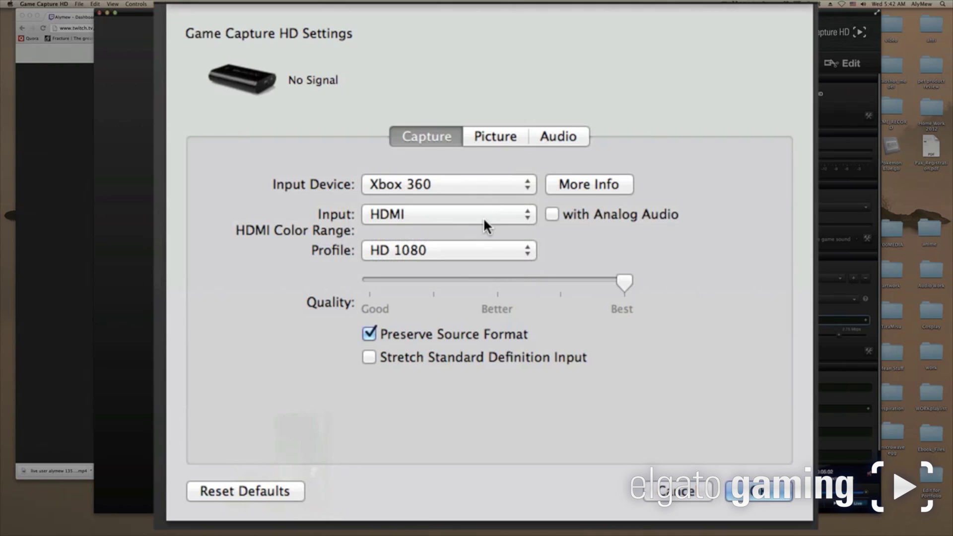
{"action": "left_click", "coordinate": [414, 216]}
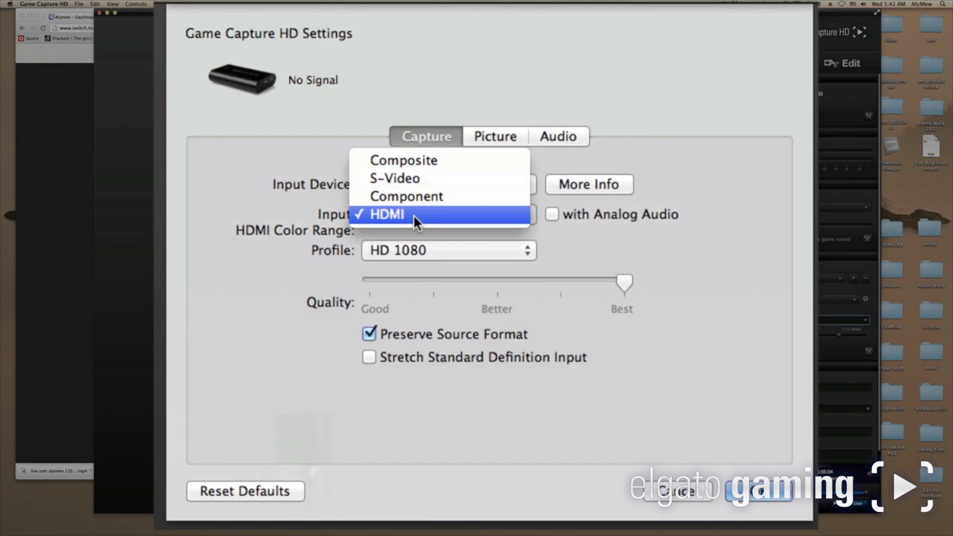
{"action": "left_click", "coordinate": [413, 214]}
{"action": "left_click", "coordinate": [430, 248]}
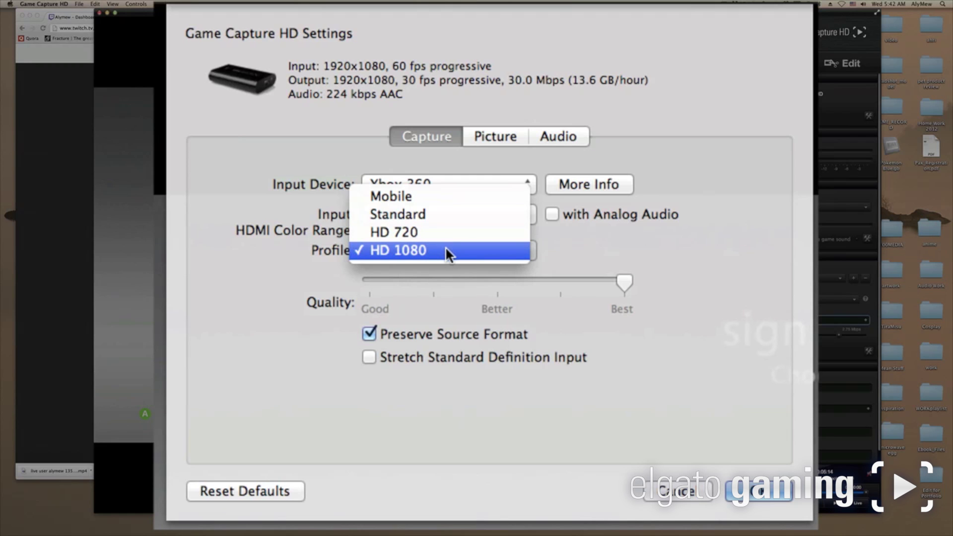
{"action": "left_click", "coordinate": [445, 248]}
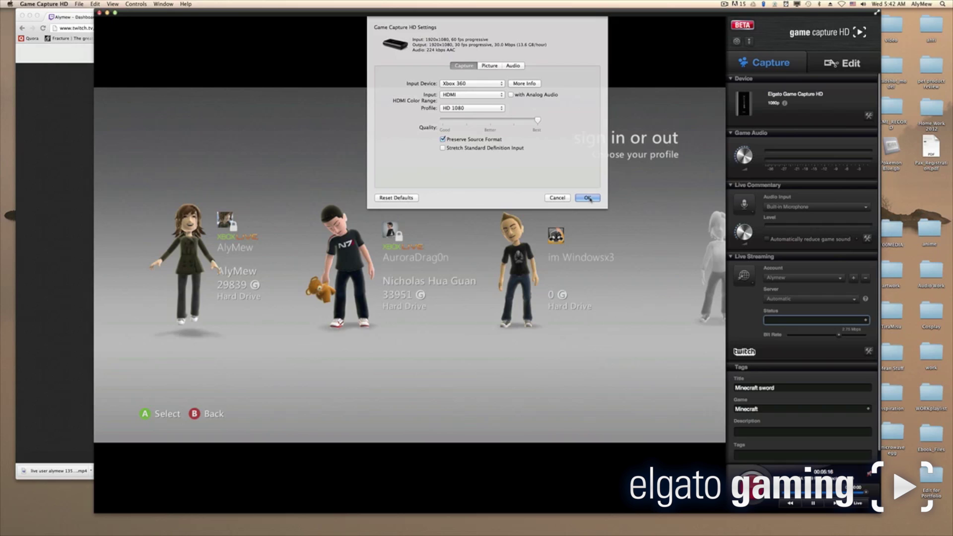
Apply the capture settings, then switch on live commentary using the Built-in Microphone.
{"action": "left_click", "coordinate": [587, 198]}
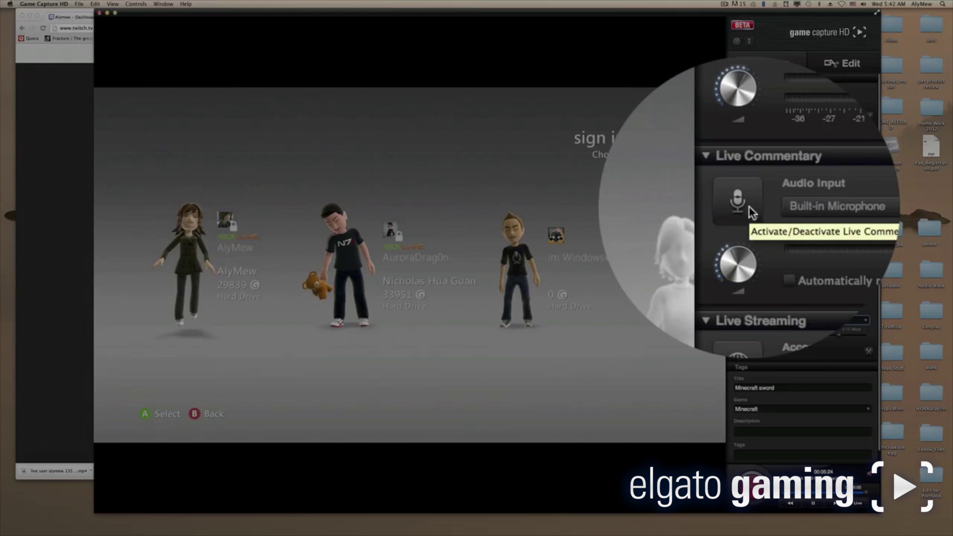
{"action": "left_click", "coordinate": [799, 208]}
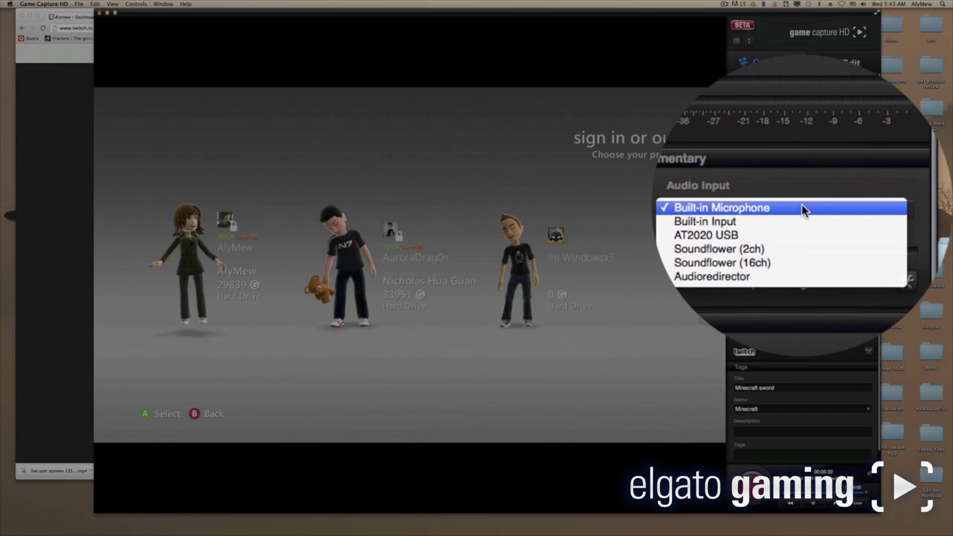
{"action": "left_click", "coordinate": [802, 206]}
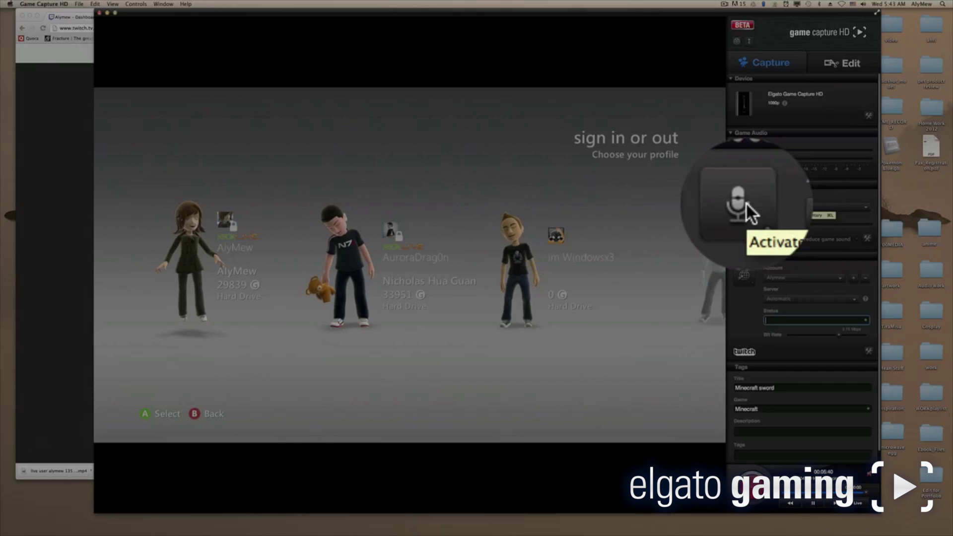
{"action": "left_click", "coordinate": [750, 204]}
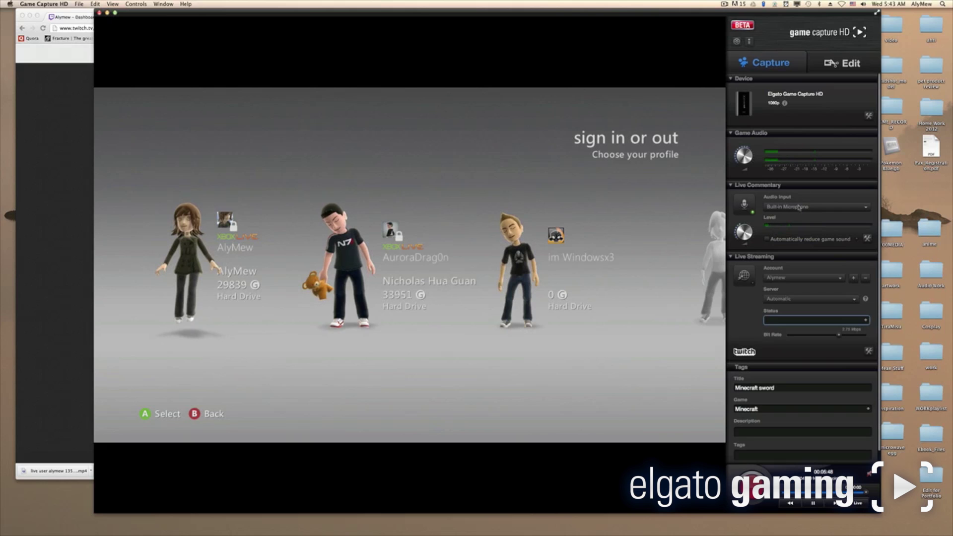
{"action": "mouse_move", "coordinate": [747, 152]}
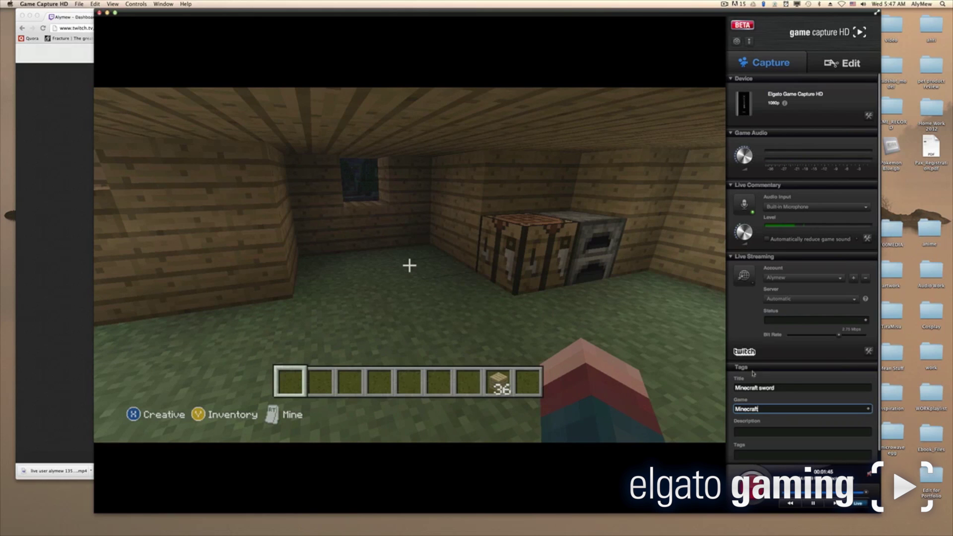
{"action": "left_click", "coordinate": [788, 388]}
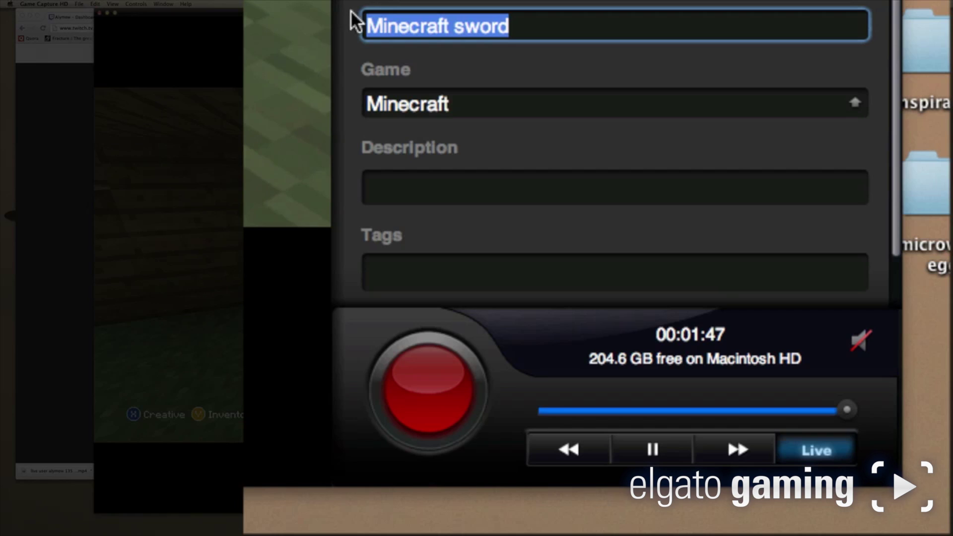
{"action": "left_click", "coordinate": [470, 104]}
{"action": "left_click_drag", "start_coordinate": [469, 104], "coordinate": [367, 100]}
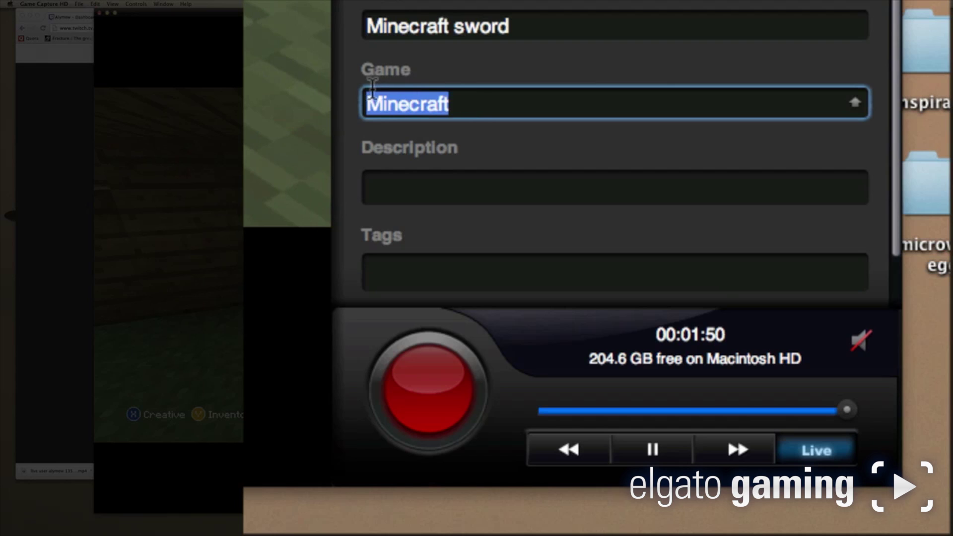
{"action": "scroll", "coordinate": [485, 132], "scroll_direction": "down", "scroll_amount": 1}
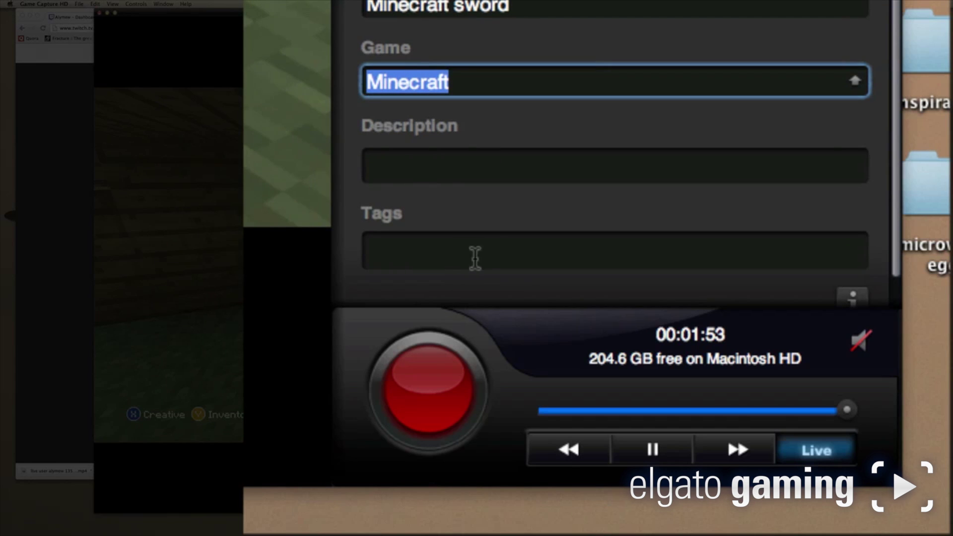
{"action": "left_click", "coordinate": [484, 80]}
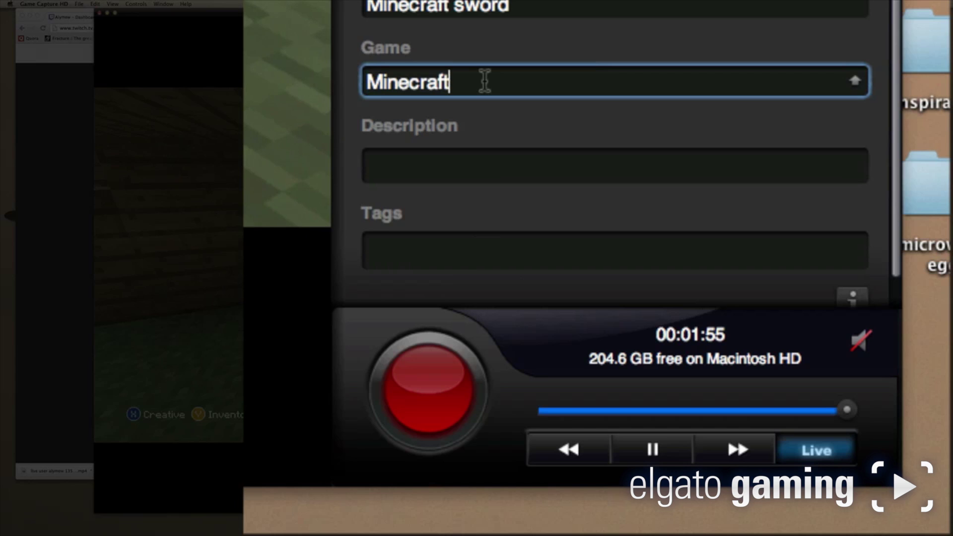
{"action": "left_click", "coordinate": [863, 341]}
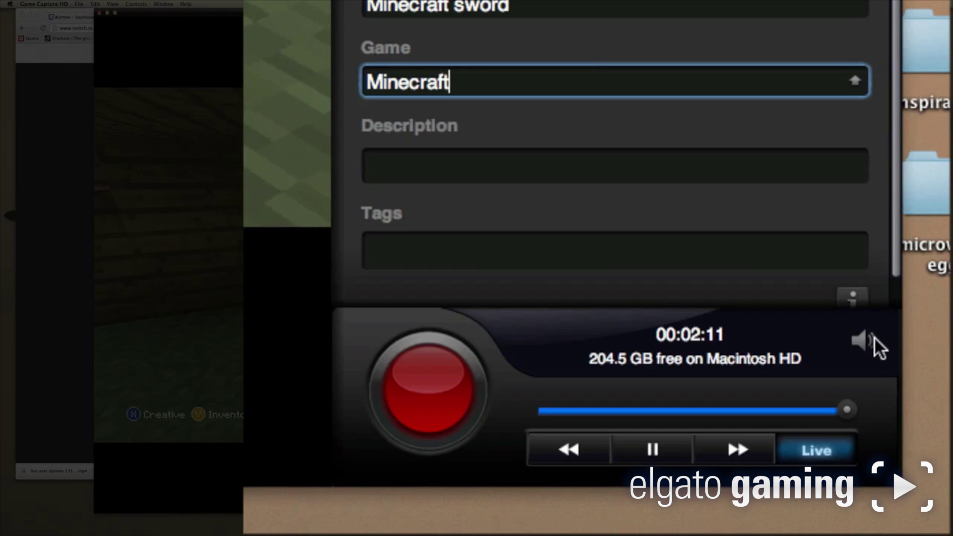
{"action": "left_click", "coordinate": [864, 345]}
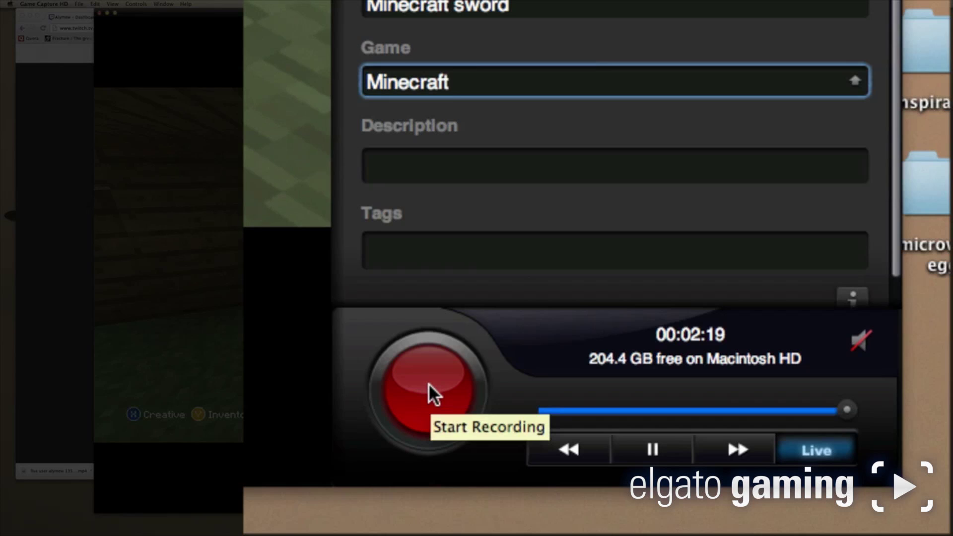
{"action": "left_click", "coordinate": [432, 401]}
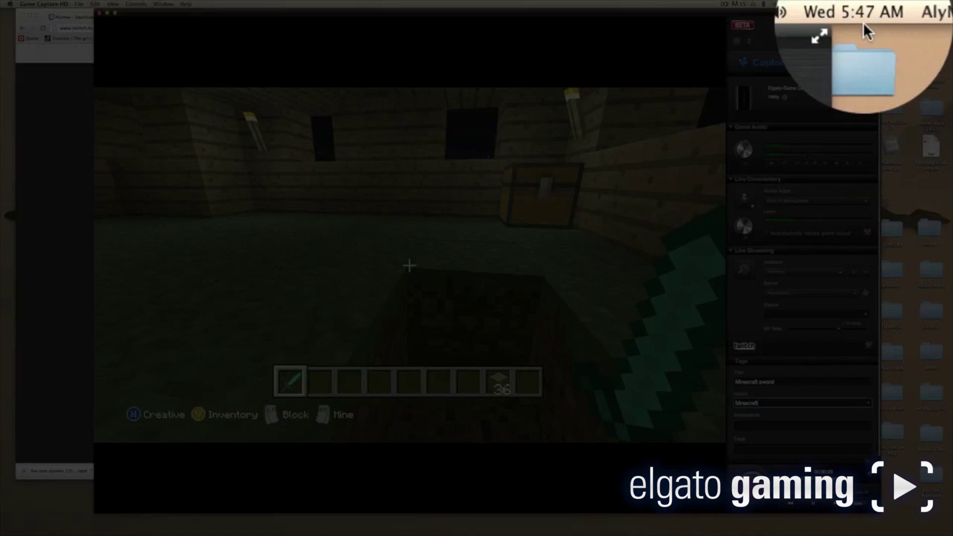
Switch to the Edit view to load the new Minecraft sword clip.
{"action": "left_click", "coordinate": [844, 63]}
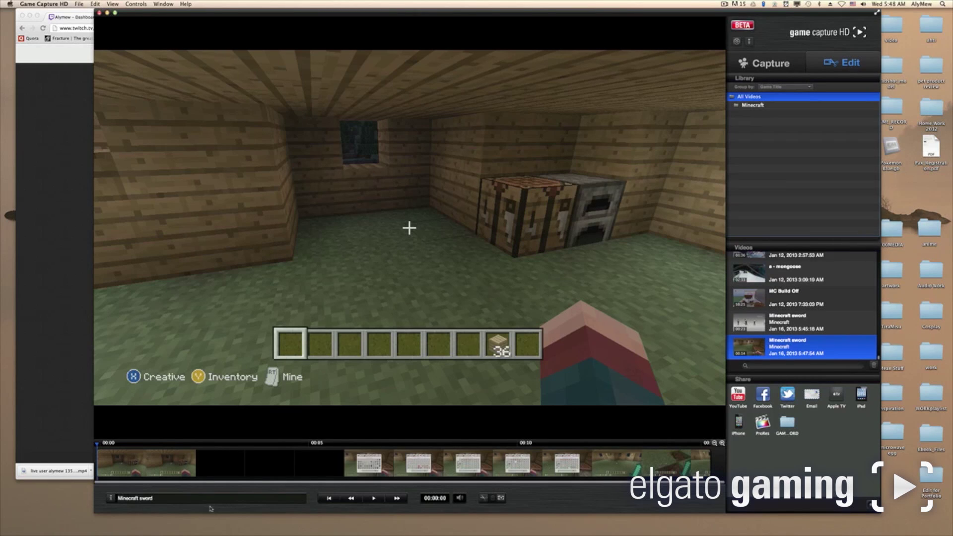
{"action": "left_click", "coordinate": [374, 498]}
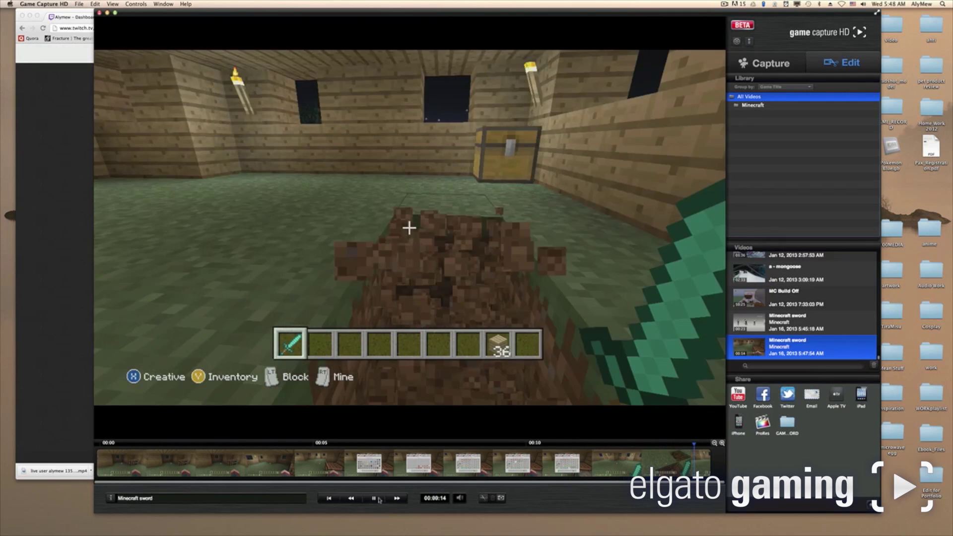
{"action": "left_click", "coordinate": [378, 499]}
{"action": "left_click", "coordinate": [379, 499]}
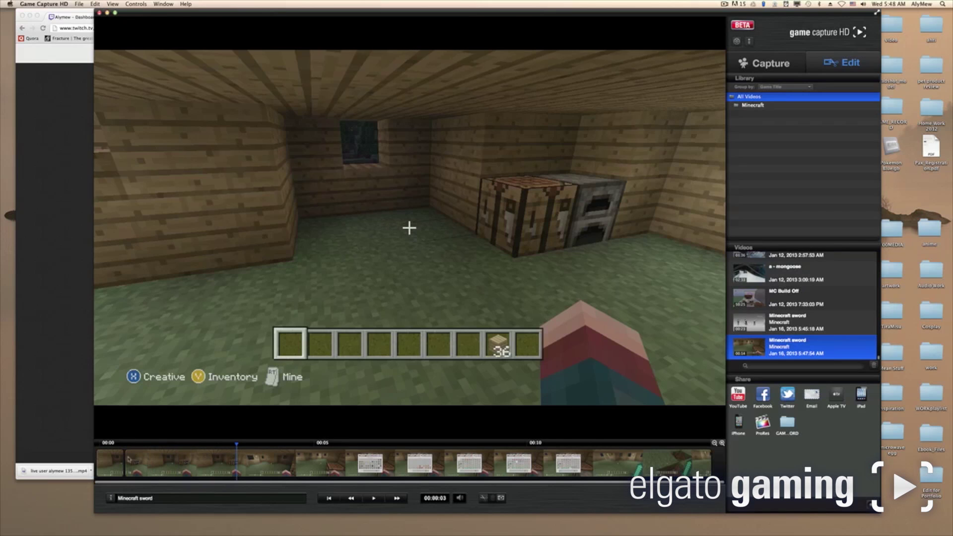
{"action": "left_click", "coordinate": [109, 463]}
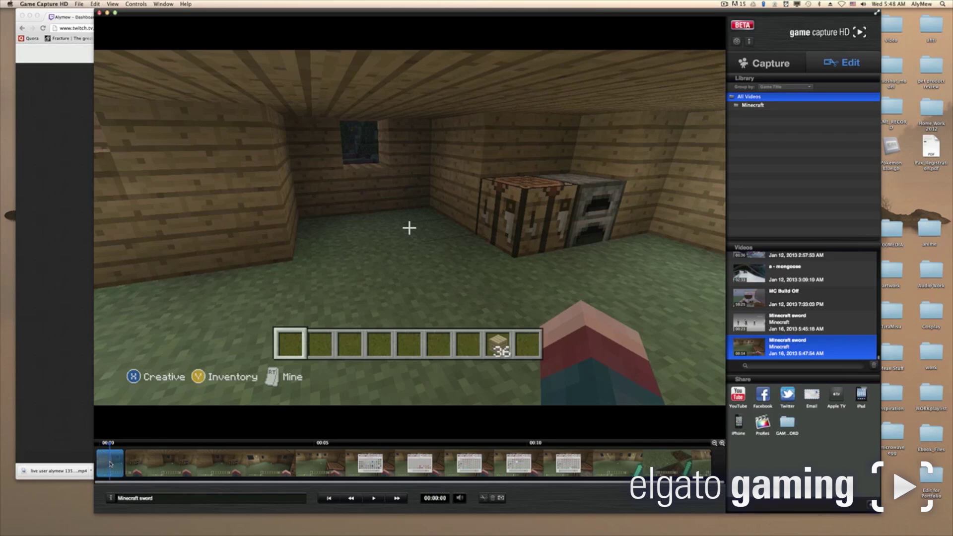
Split the Minecraft sword clip at 00:00:07 and delete the segment after the split.
{"action": "left_click", "coordinate": [396, 462]}
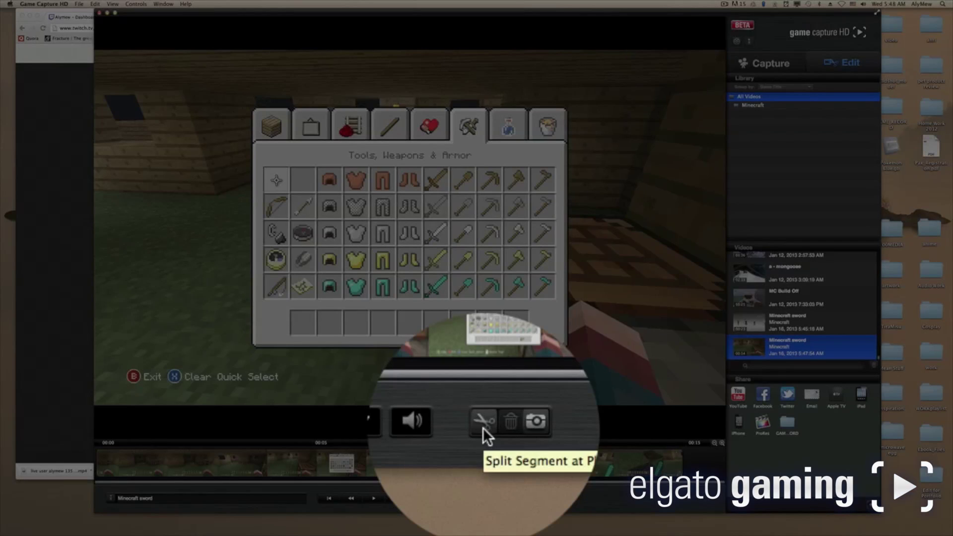
{"action": "left_click", "coordinate": [483, 427]}
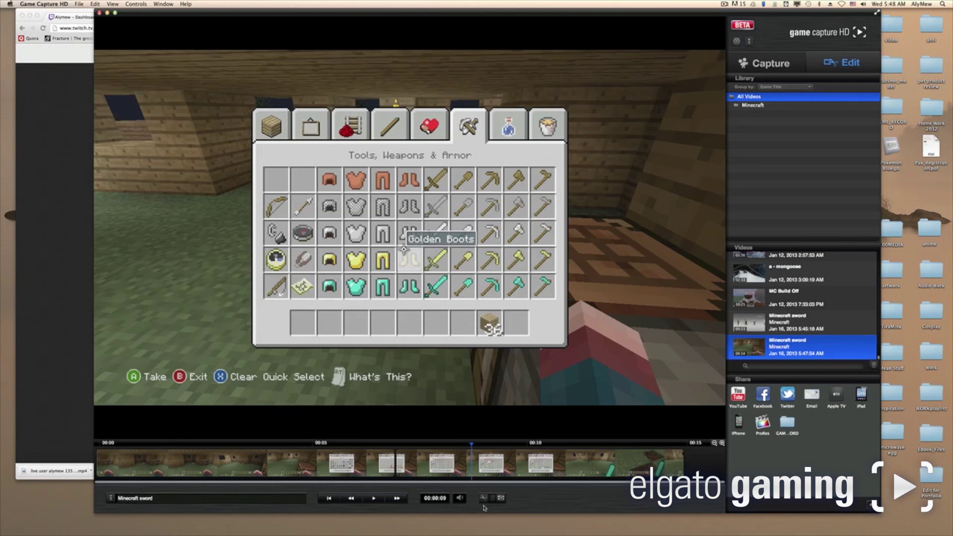
{"action": "left_click", "coordinate": [418, 468]}
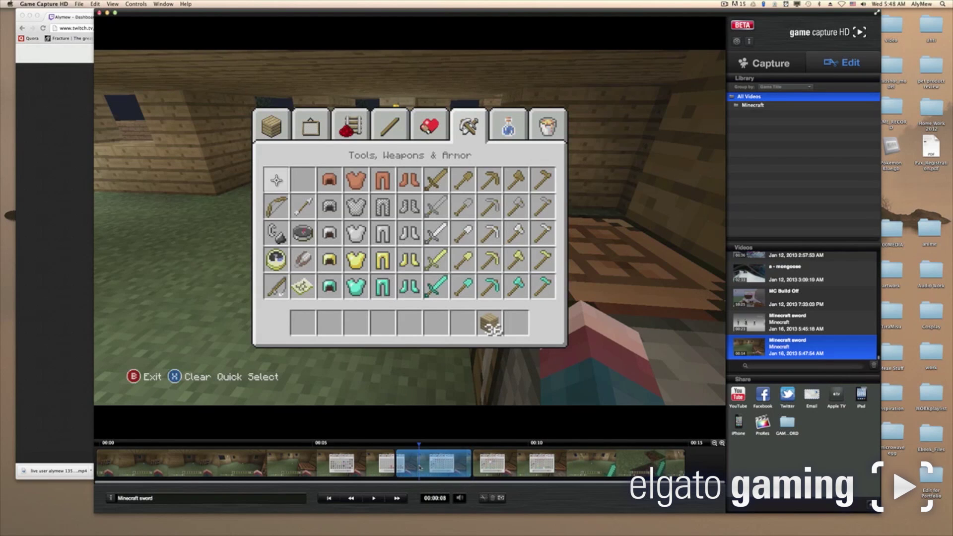
{"action": "key", "text": "Delete"}
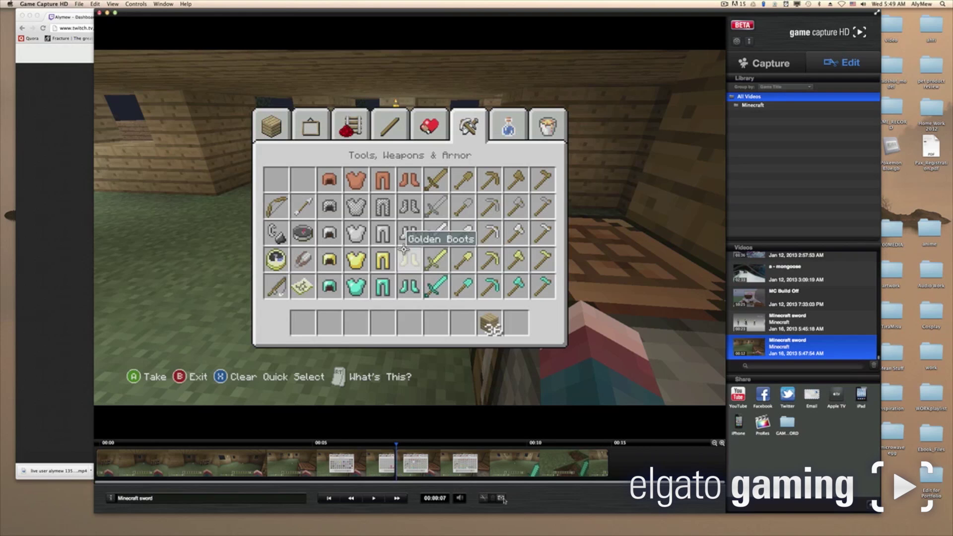
Scrub the trimmed clip's playback to about 00:09 on the timeline.
{"action": "left_click", "coordinate": [498, 449]}
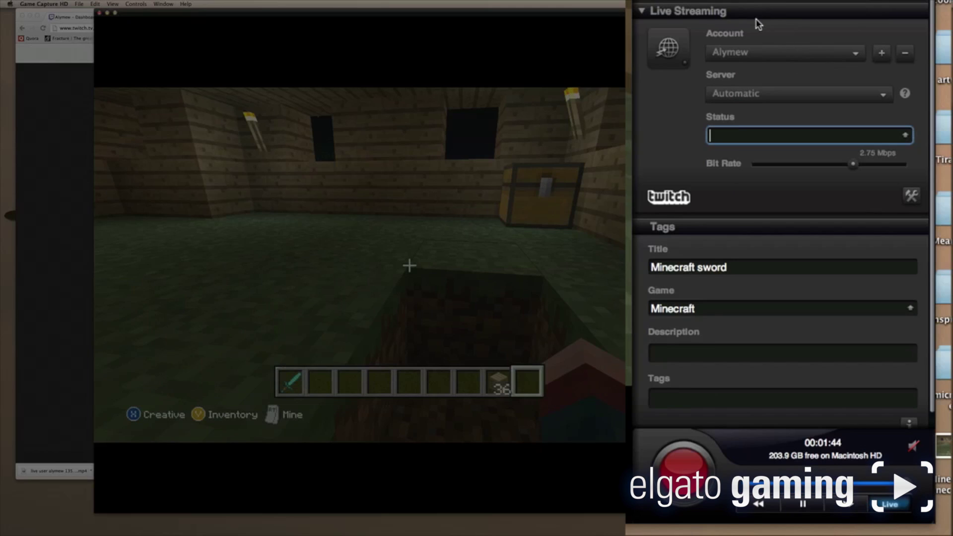
Check the streaming Account list without changing it, then bring Chrome's Twitch dashboard forward.
{"action": "left_click", "coordinate": [851, 57]}
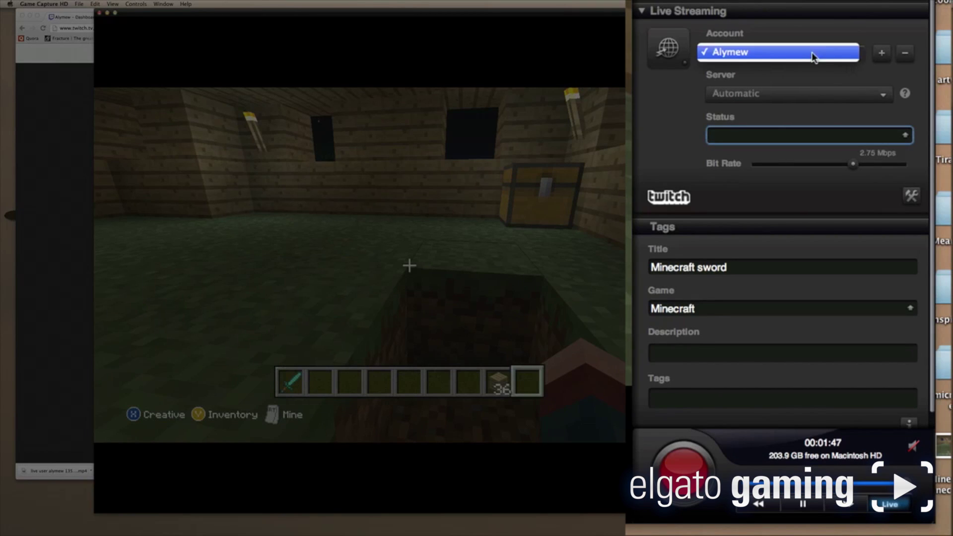
{"action": "left_click", "coordinate": [846, 15]}
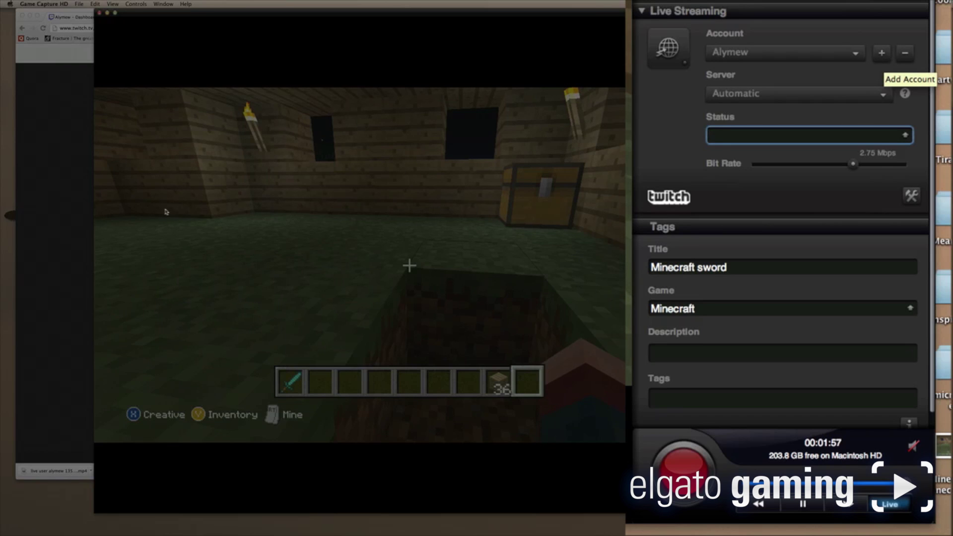
{"action": "left_click", "coordinate": [73, 195]}
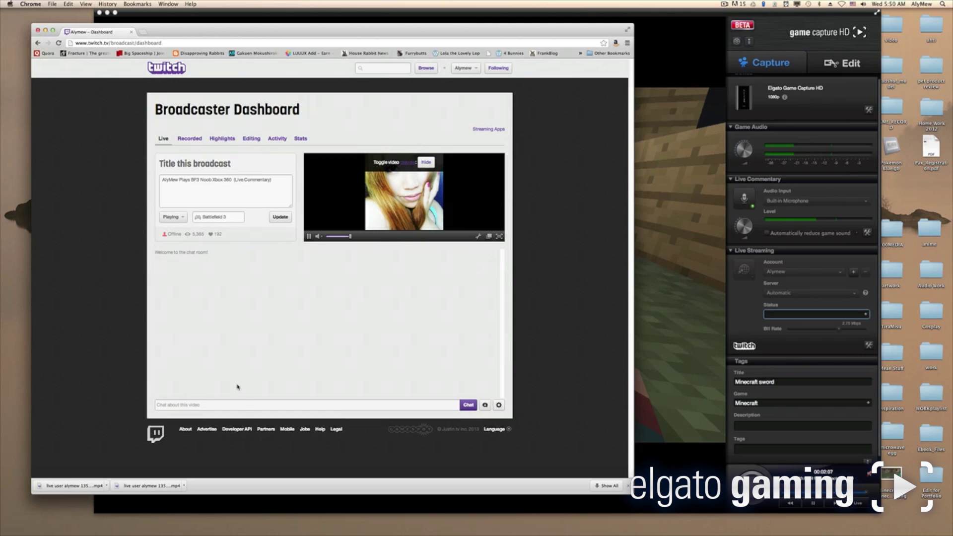
Focus the Twitch dashboard chat box, then return Game Capture HD to the front.
{"action": "left_click", "coordinate": [244, 407]}
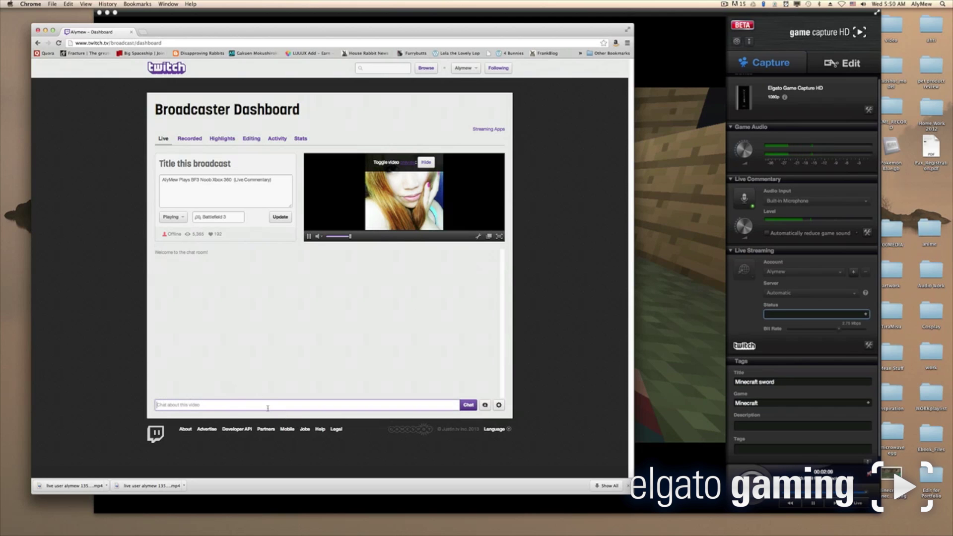
{"action": "left_click", "coordinate": [681, 14]}
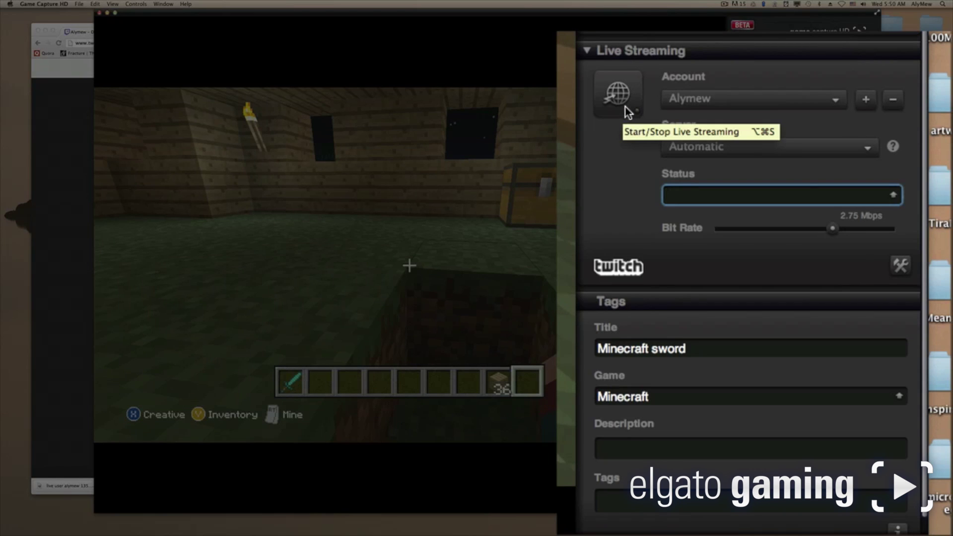
Leave the streaming Server on Automatic and enter 'Minecraft' as the stream status.
{"action": "left_click", "coordinate": [804, 150]}
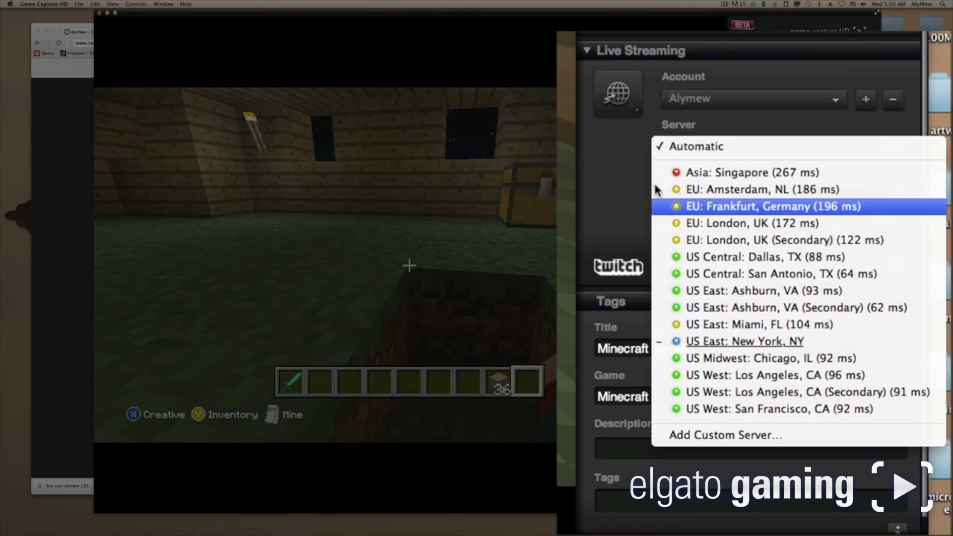
{"action": "left_click", "coordinate": [635, 171]}
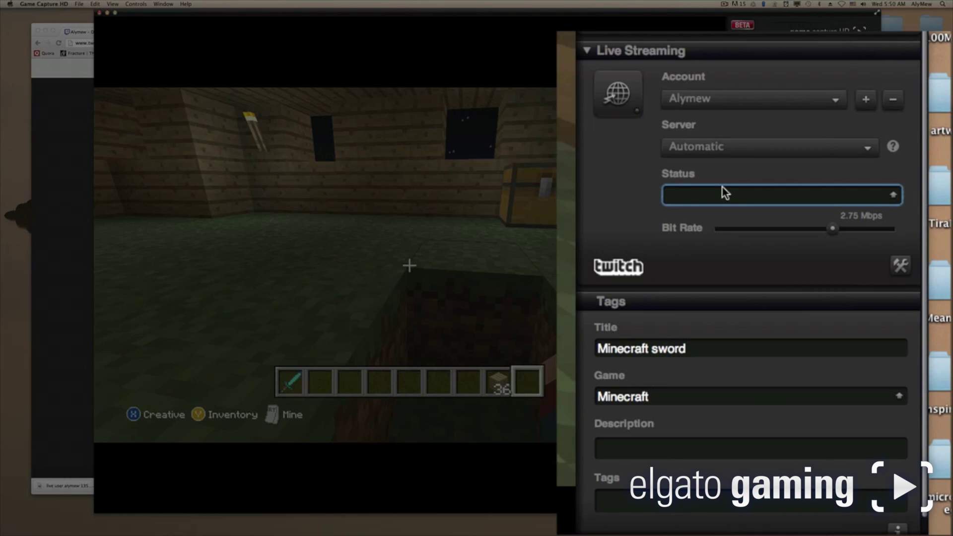
{"action": "type", "text": "Minecraft"}
Choose 480p as Maximum Resolution in the Twitch stream quality popup, then close it.
{"action": "left_click", "coordinate": [903, 267]}
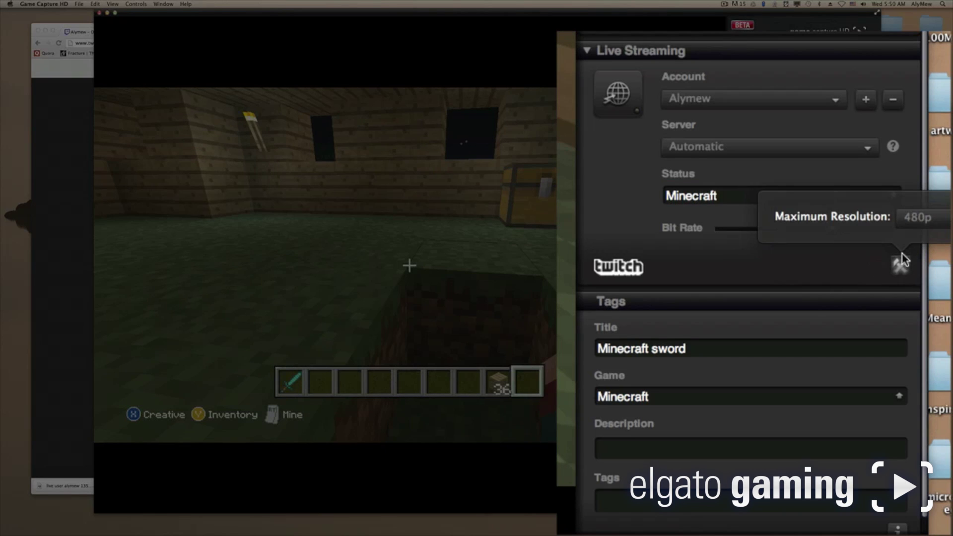
{"action": "left_click", "coordinate": [918, 217]}
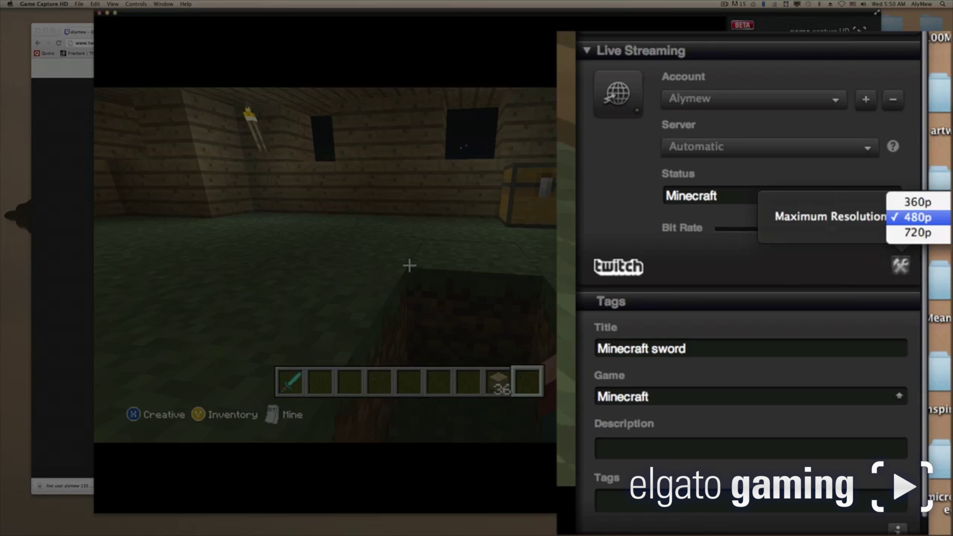
{"action": "left_click", "coordinate": [928, 218]}
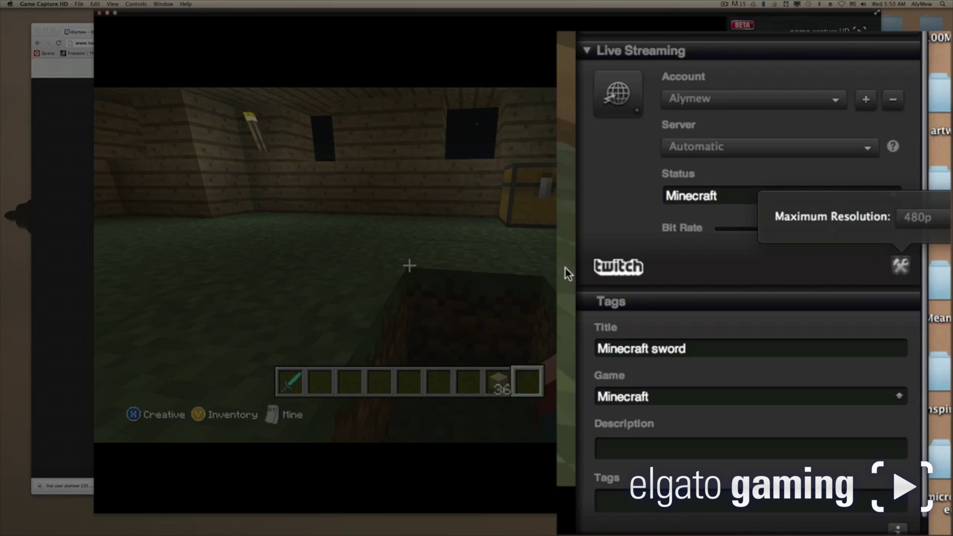
{"action": "left_click", "coordinate": [901, 265]}
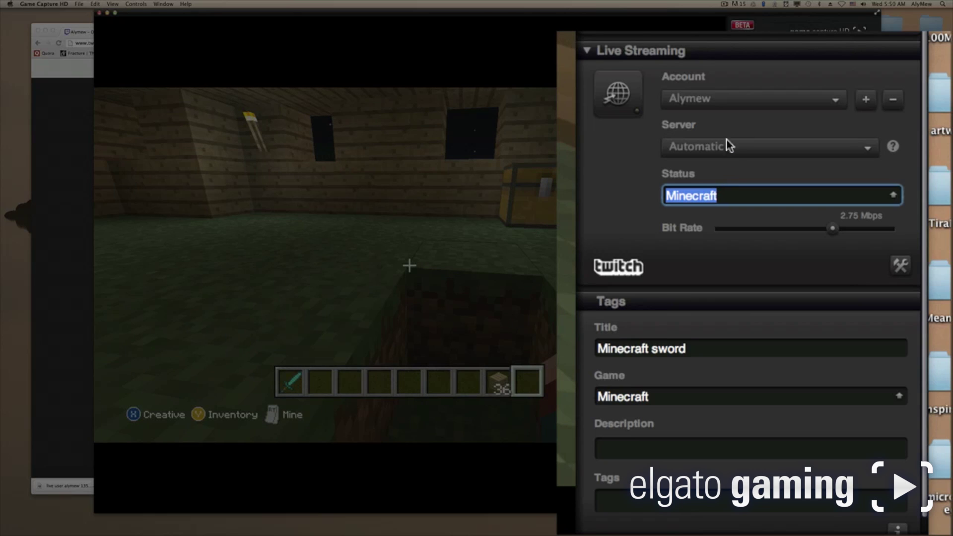
Go live to Twitch at 480p and bring the Twitch dashboard forward to watch the stream.
{"action": "left_click", "coordinate": [626, 98]}
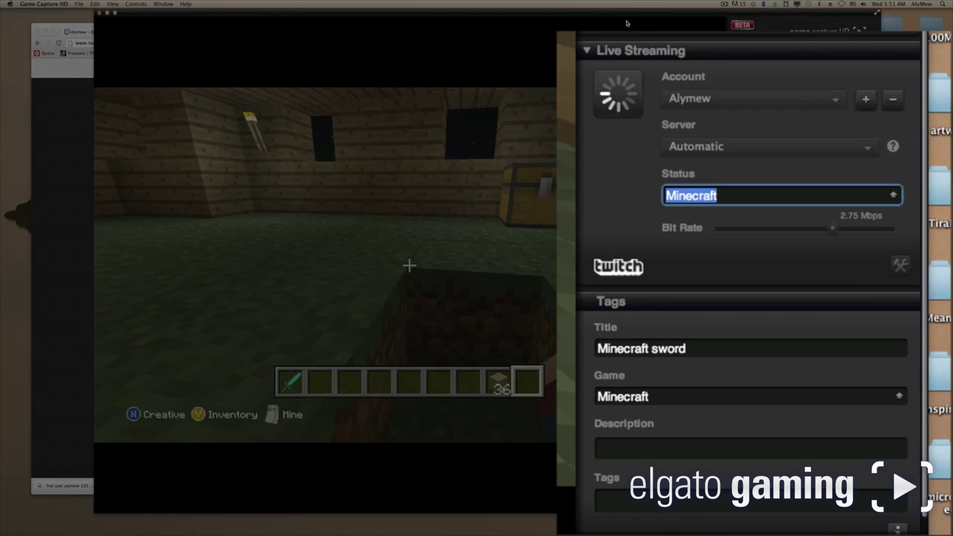
{"action": "left_click_drag", "start_coordinate": [585, 22], "coordinate": [666, 20]}
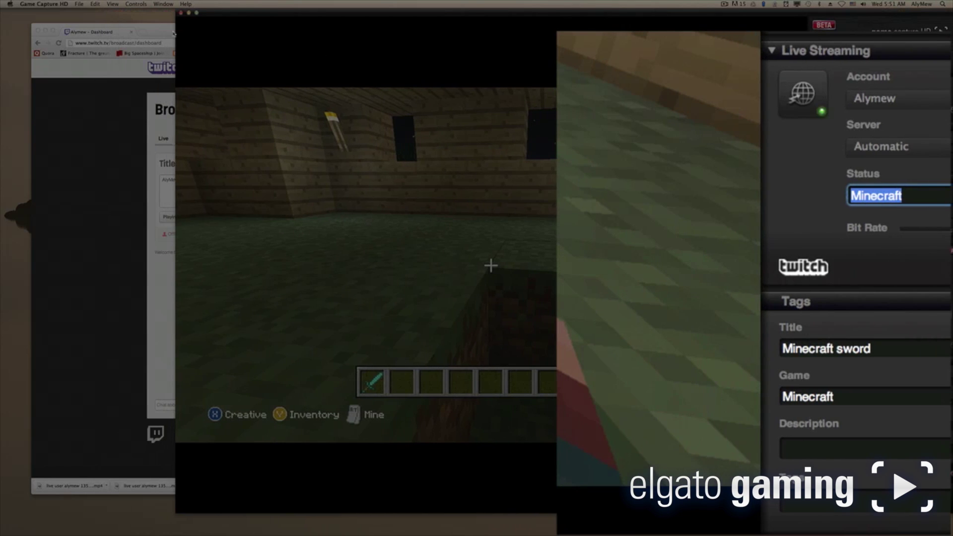
{"action": "left_click_drag", "start_coordinate": [174, 33], "coordinate": [153, 27]}
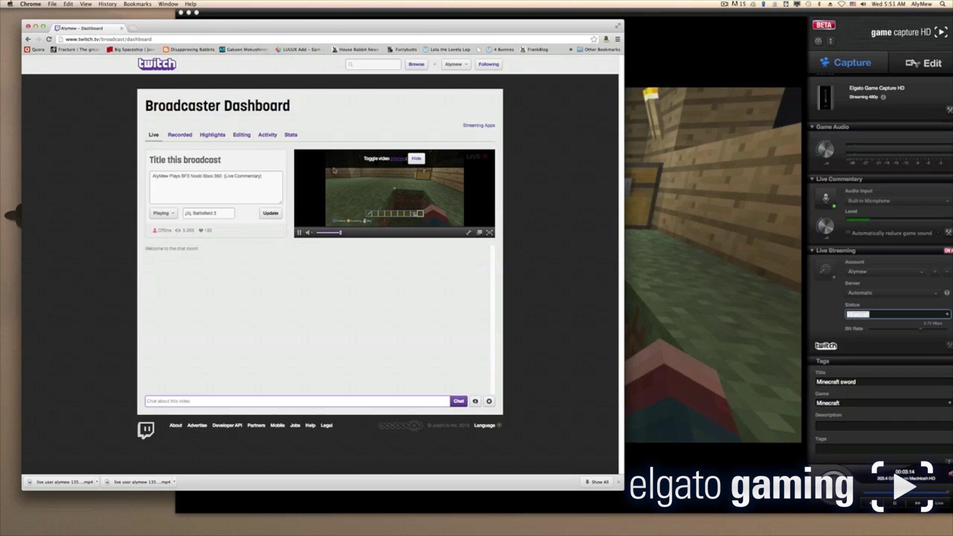
Mute the stream preview audio and reload the Twitch dashboard page.
{"action": "left_click", "coordinate": [309, 235]}
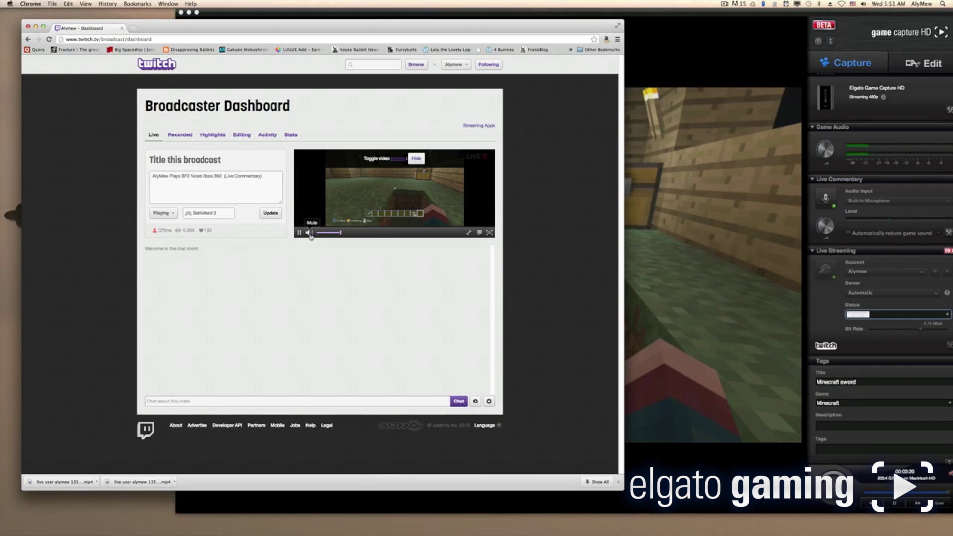
{"action": "left_click", "coordinate": [311, 235]}
{"action": "left_click", "coordinate": [189, 38]}
{"action": "key", "text": "Return"}
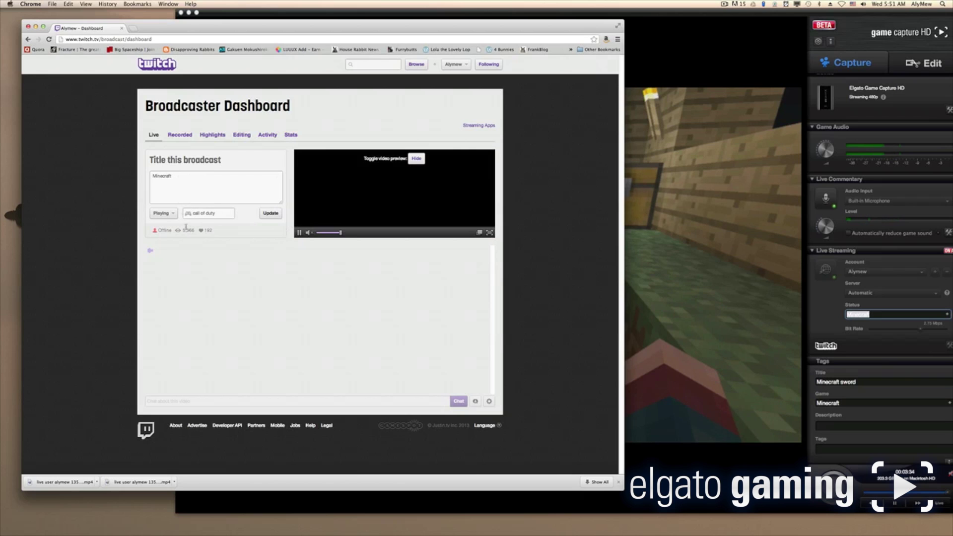
Replace the broadcast's game 'call of duty' with Minecraft and save the update.
{"action": "triple_click", "coordinate": [224, 213]}
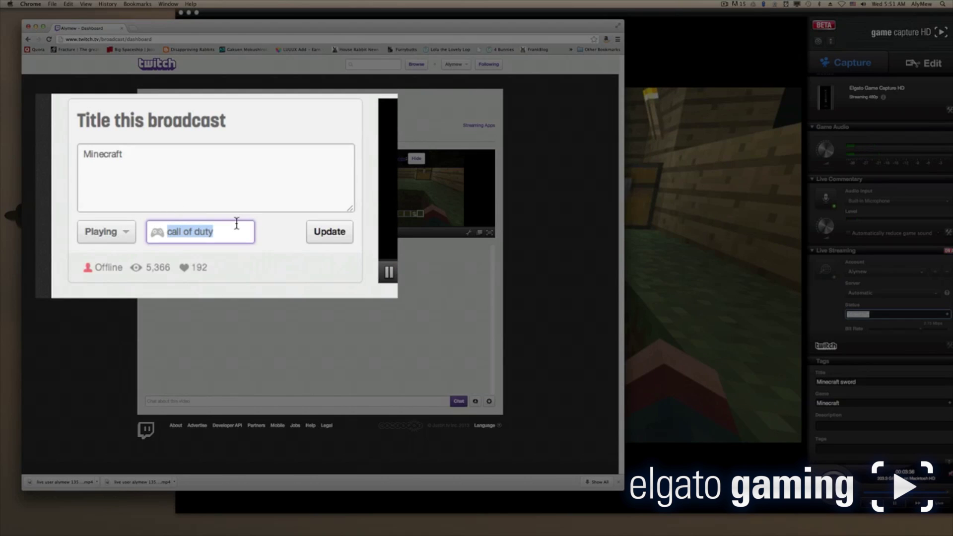
{"action": "type", "text": "minec"}
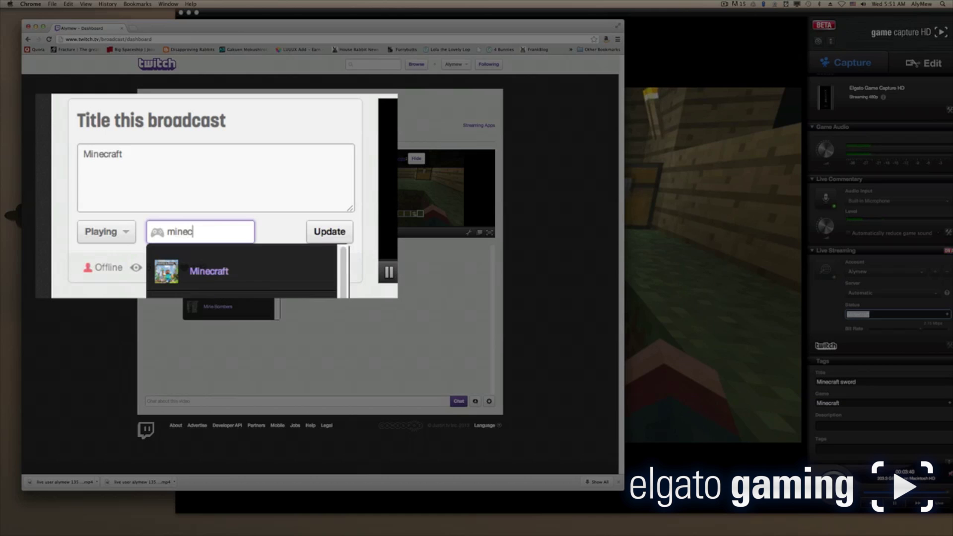
{"action": "left_click", "coordinate": [219, 270]}
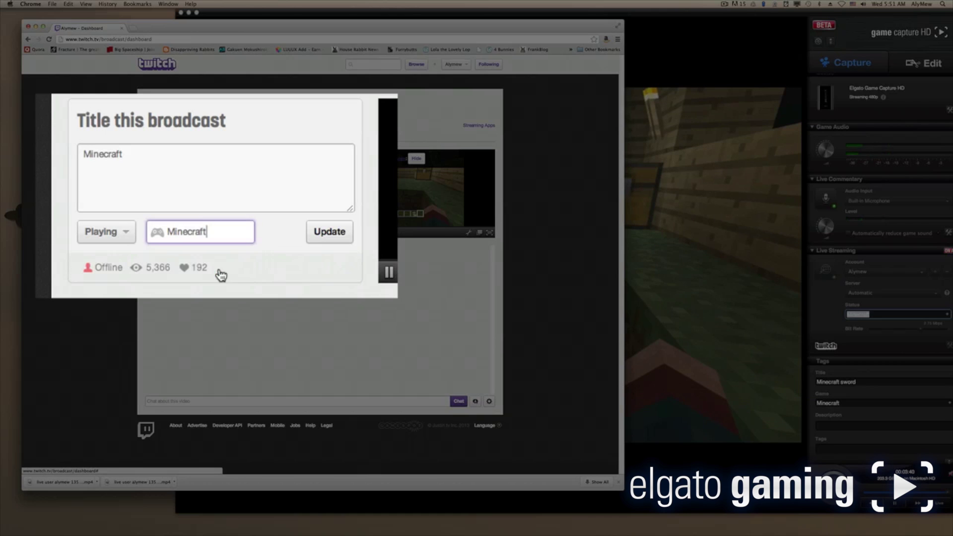
{"action": "left_click", "coordinate": [321, 233]}
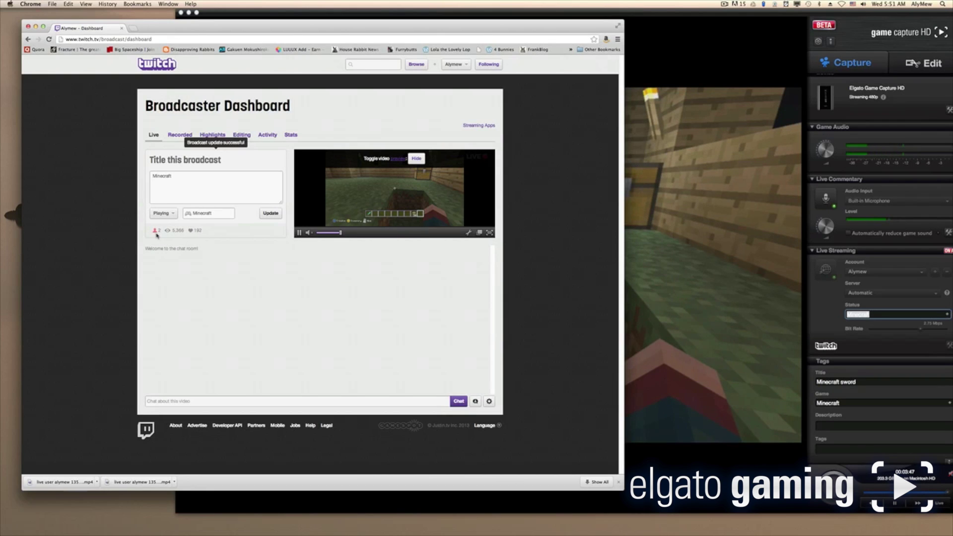
{"action": "left_click", "coordinate": [237, 400]}
Post 'Hi!' in the stream chat, then rearrange the Game Capture HD and Twitch windows.
{"action": "type", "text": "Hi!"}
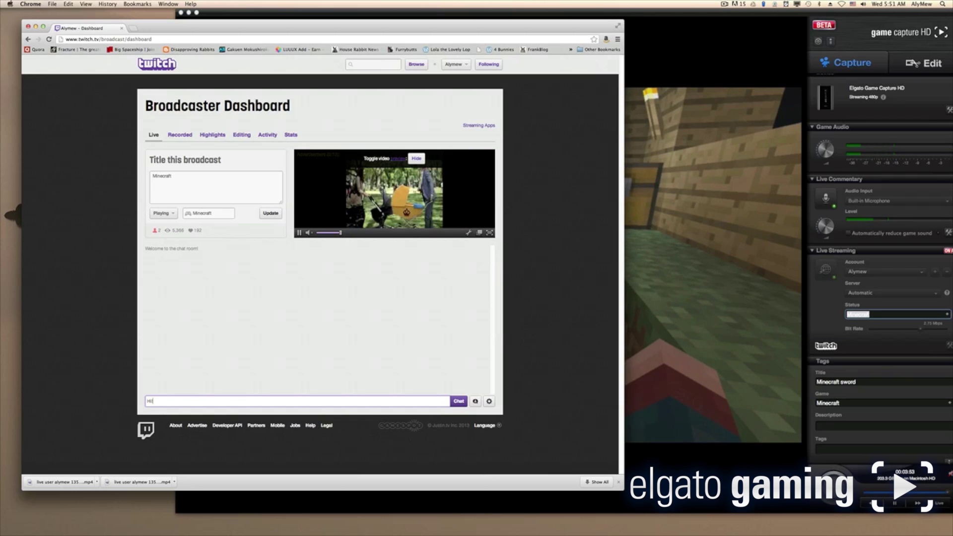
{"action": "key", "text": "Return"}
{"action": "mouse_move", "coordinate": [633, 10]}
{"action": "left_mouse_down"}
{"action": "mouse_move", "coordinate": [618, 12]}
{"action": "mouse_move", "coordinate": [641, 24]}
{"action": "left_mouse_up"}
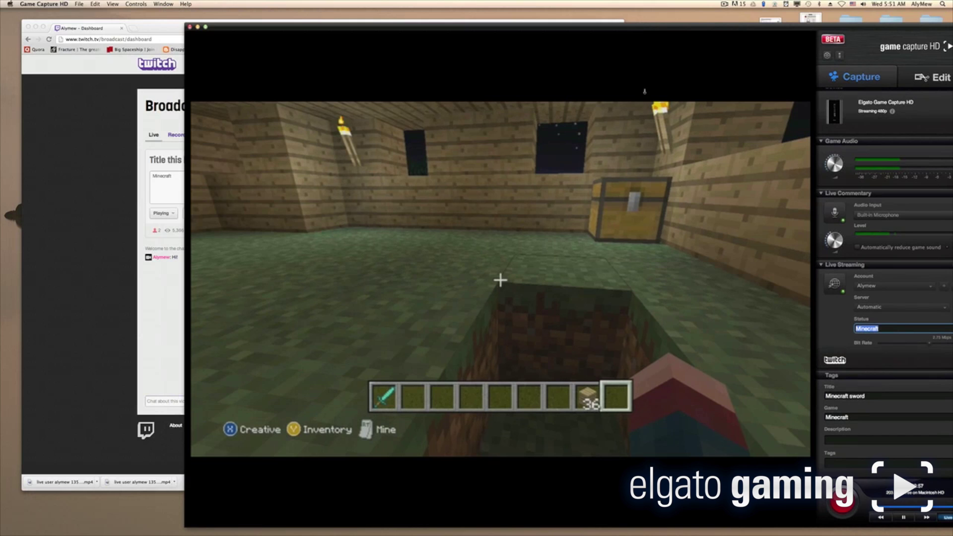
{"action": "left_click", "coordinate": [128, 145]}
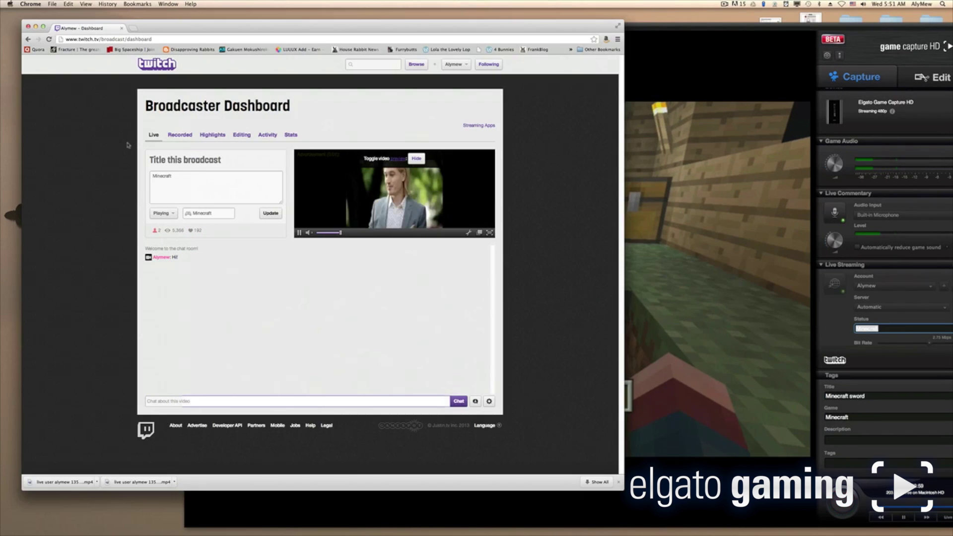